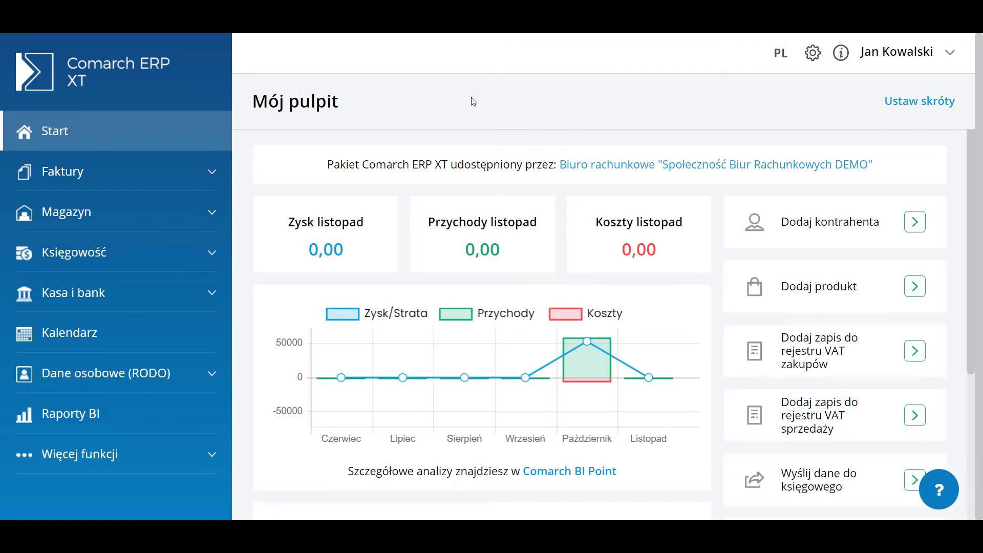
Step: Open the Księgowania okresowe list and review the positions of the existing Wynik finansowy recurring posting
left_click(179, 252)
scroll(173, 337, "down", 6)
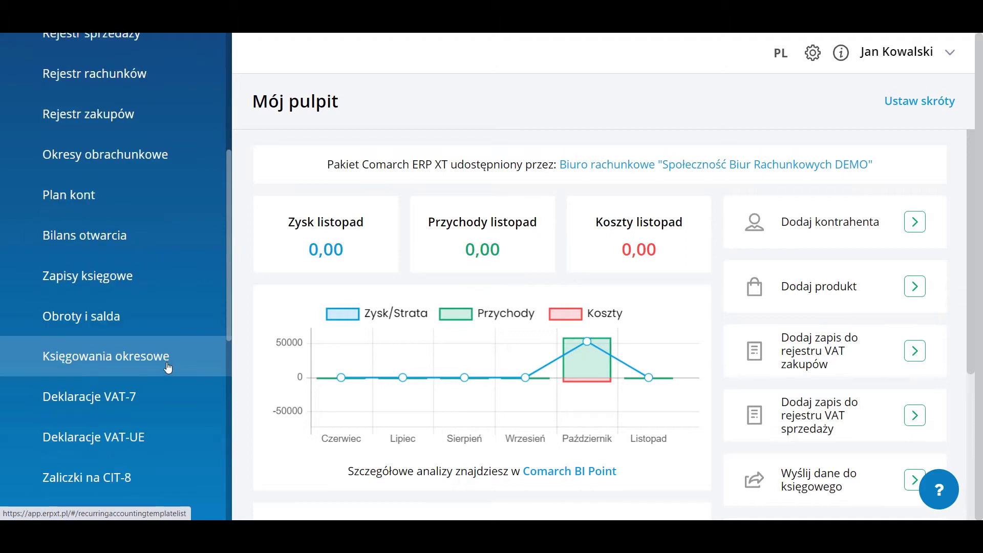
left_click(167, 369)
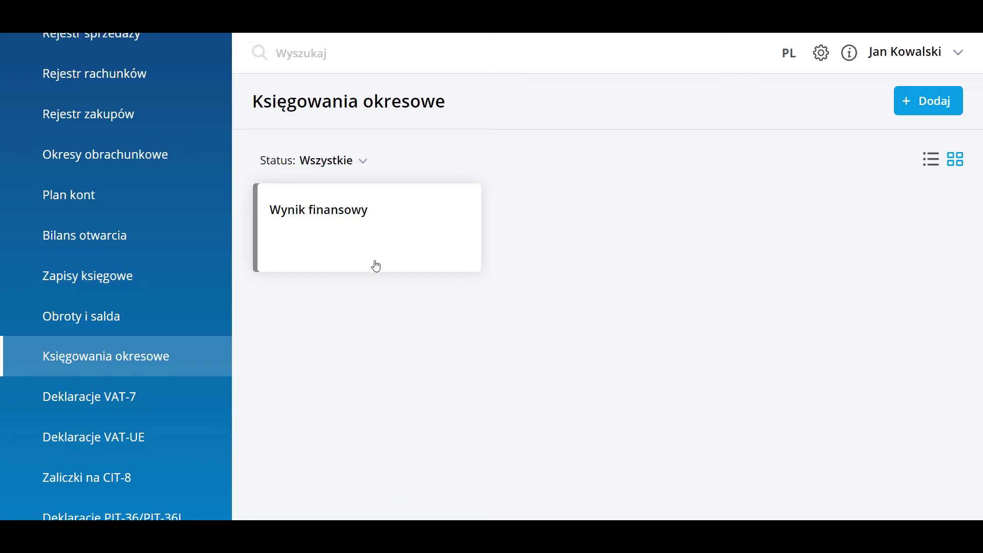
left_click(359, 213)
scroll(668, 266, "down", 8)
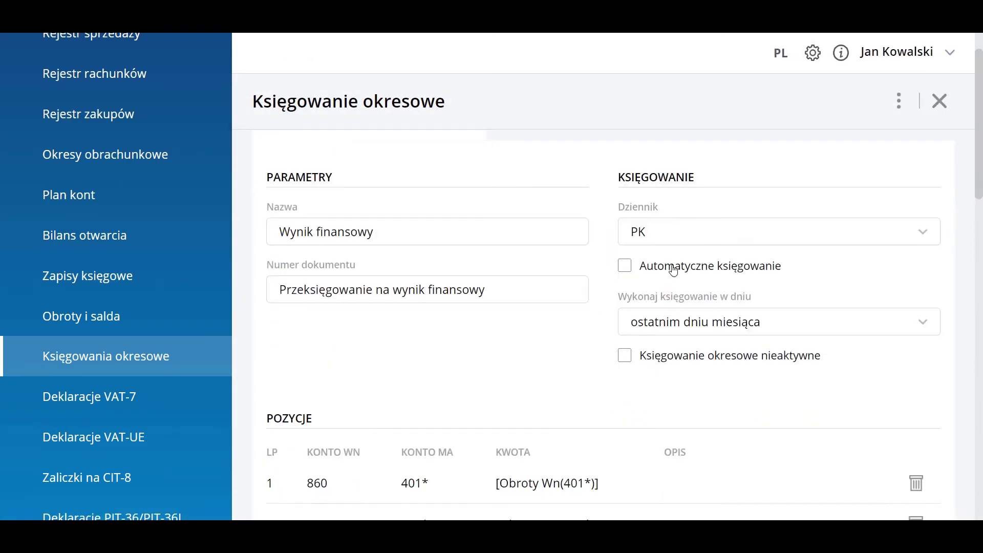
scroll(672, 270, "down", 8)
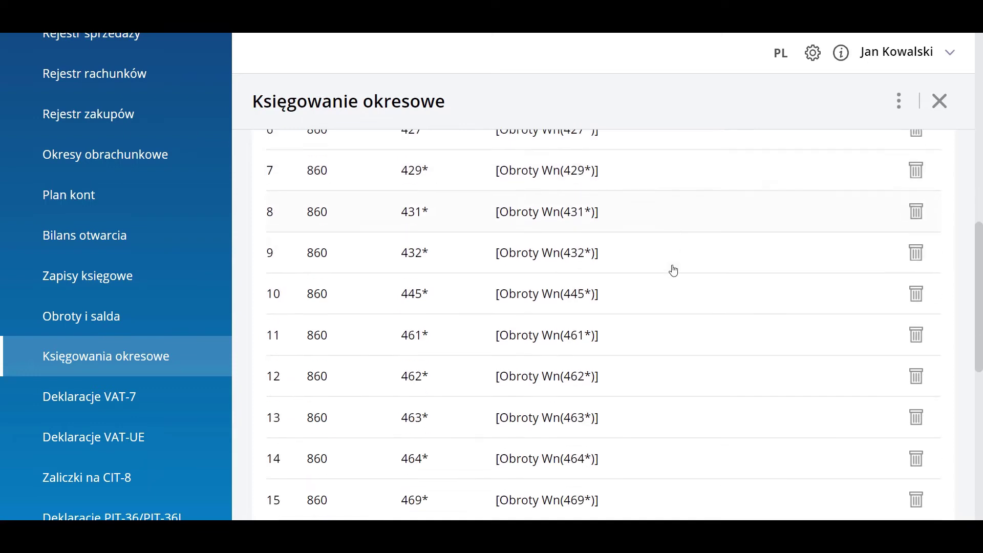
scroll(872, 163, "up", 5)
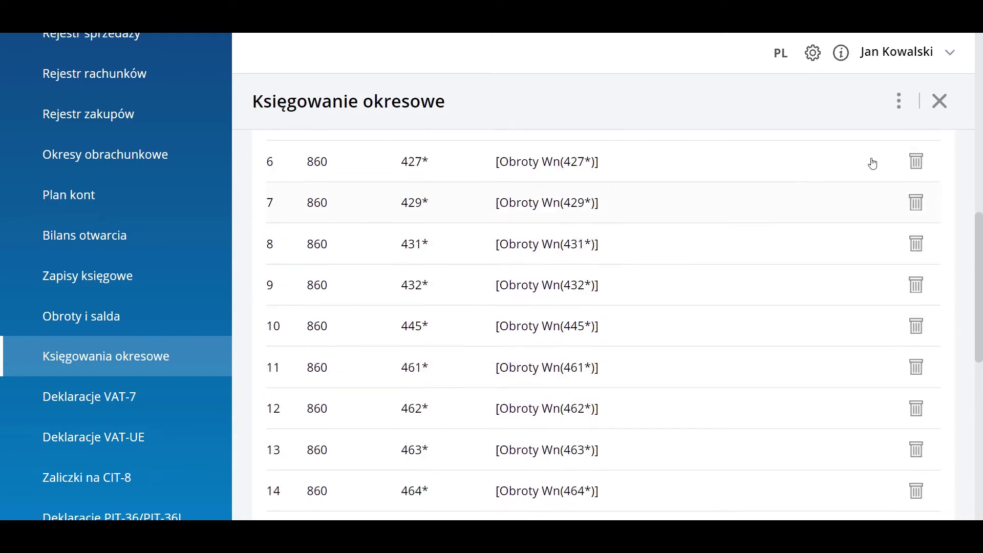
left_click(940, 100)
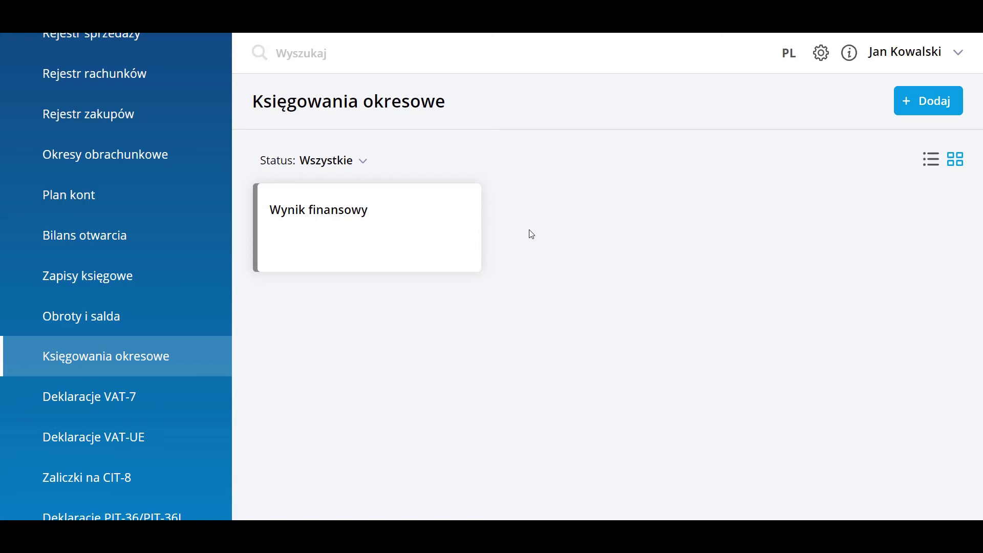
Step: Return to the start page and reopen the Księgowania okresowe list in the accounting section
scroll(121, 193, "up", 6)
left_click(83, 134)
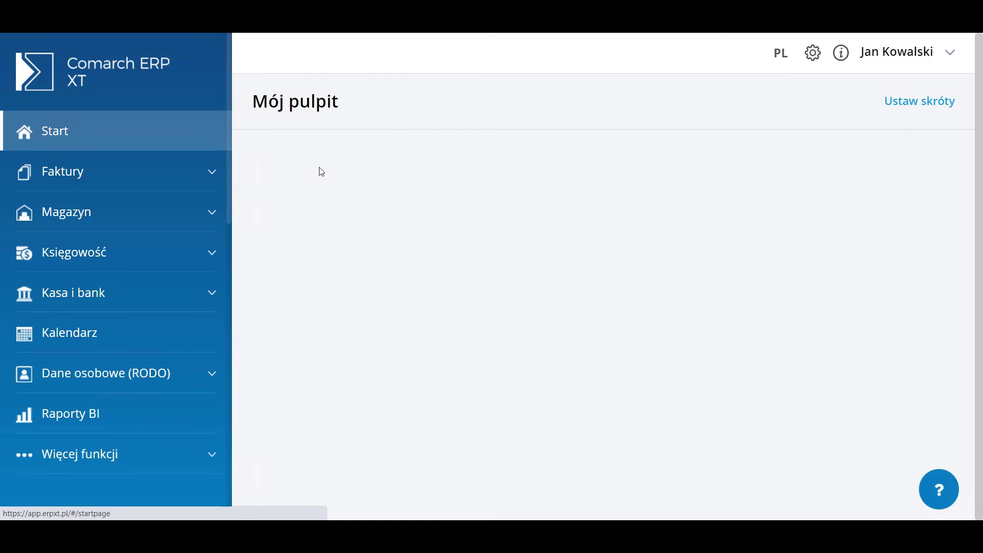
left_click(200, 266)
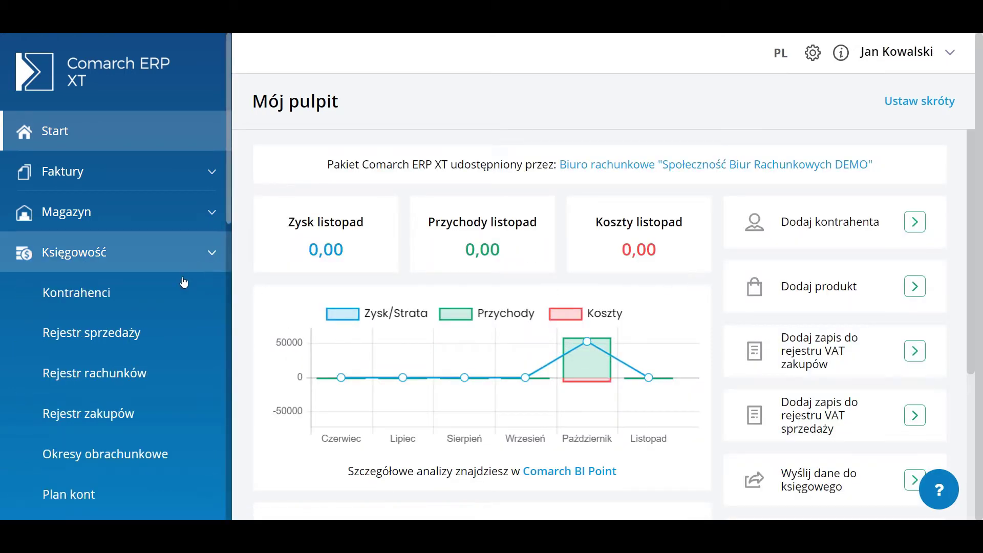
scroll(154, 359, "down", 2)
scroll(147, 365, "down", 4)
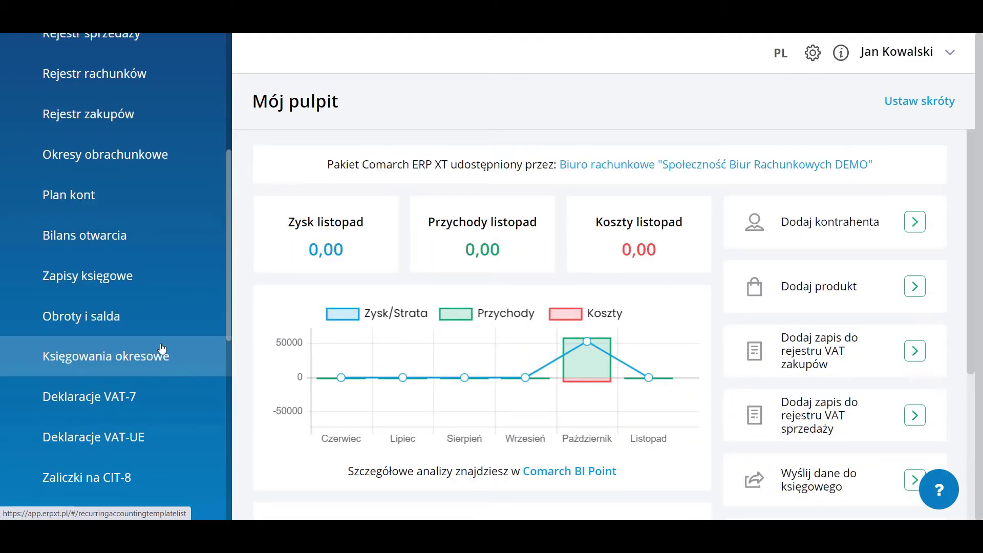
left_click(162, 350)
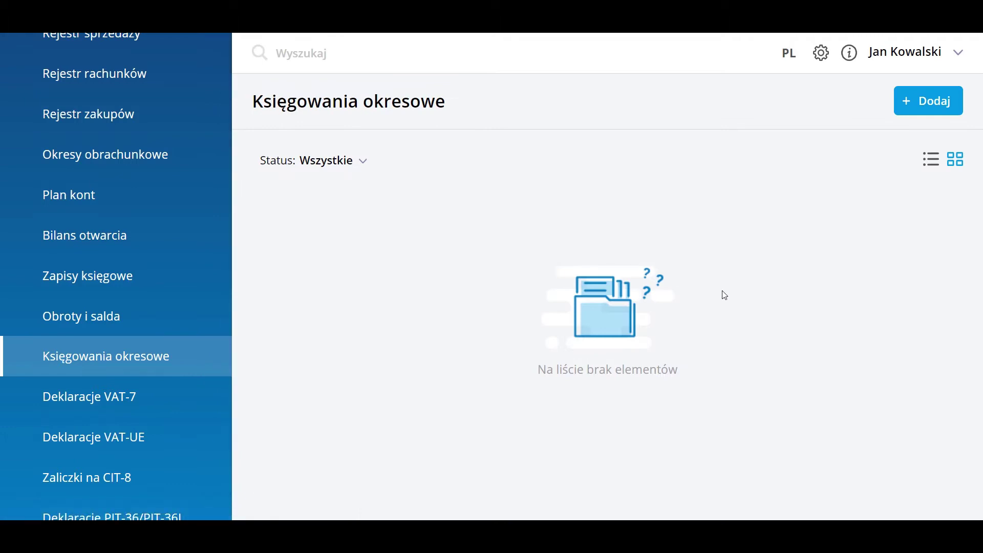
Step: Add a recurring posting named "Wynik finansowy" with document number "Przeksięgowanie kosztów na wynik finansowy" and journal INNE
left_click(912, 101)
left_click(558, 277)
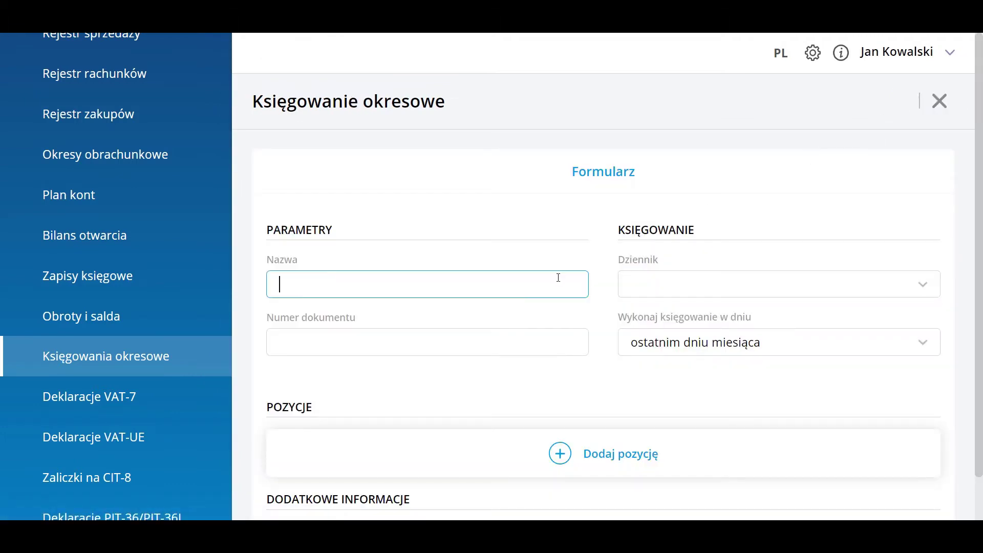
type("Wynik finansowy")
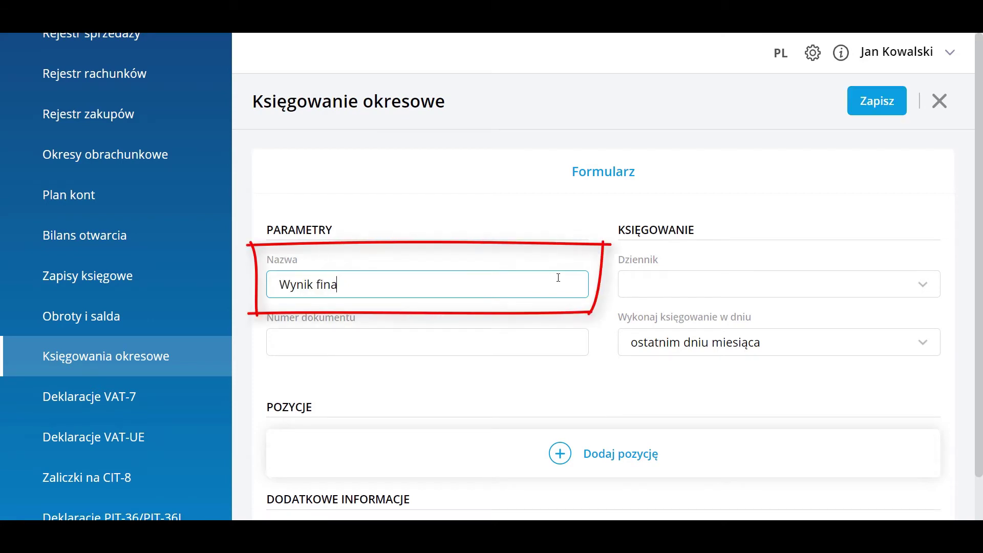
left_click(530, 338)
type("Przeksięgowanie kosztów na wynik finansowy")
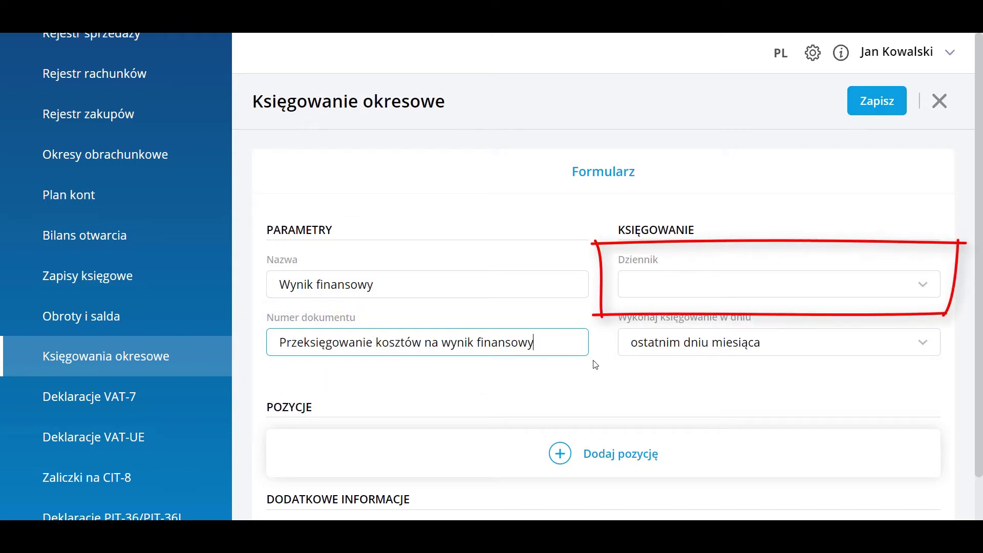
left_click(705, 281)
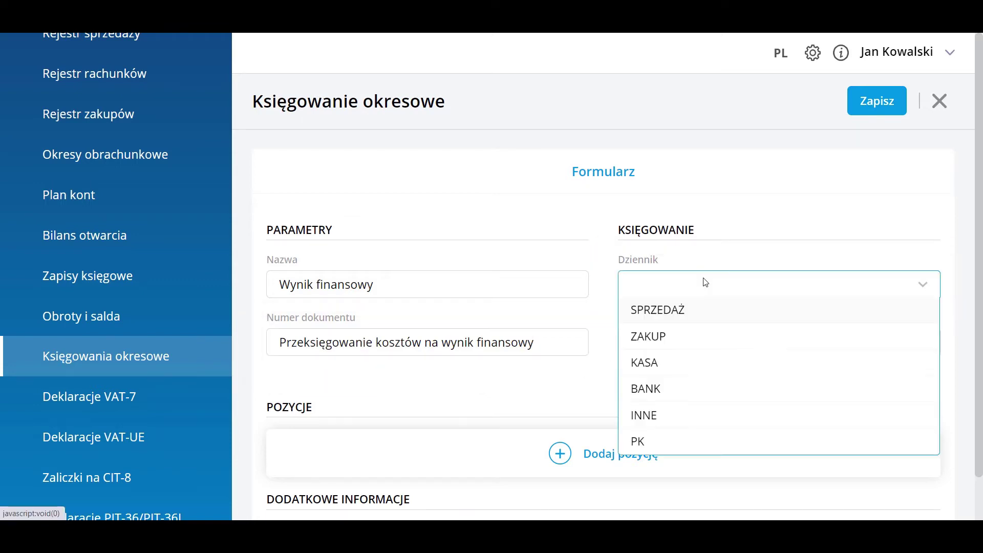
left_click(678, 418)
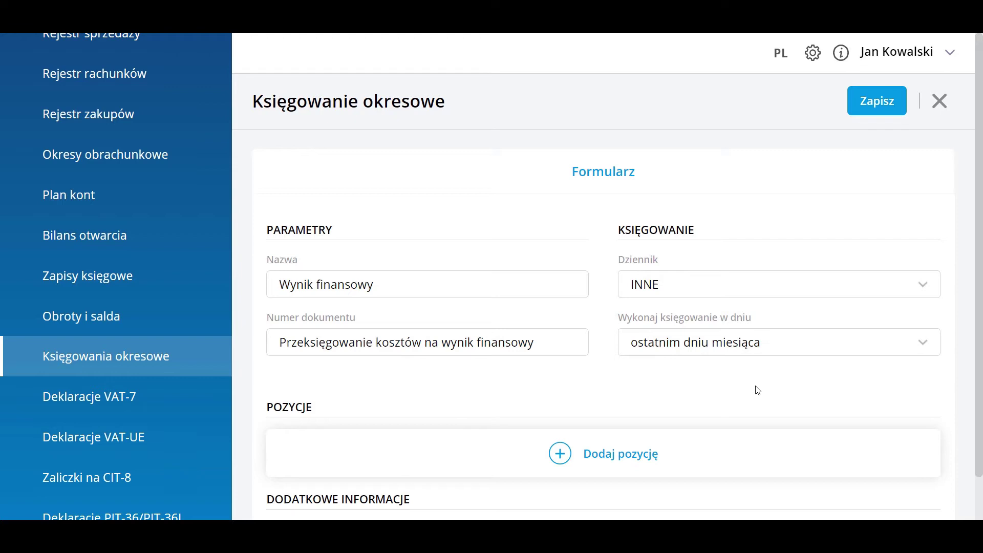
Step: Add a position to the recurring posting with Konto Wn 860 and Konto Ma 4*
scroll(758, 390, "down", 1)
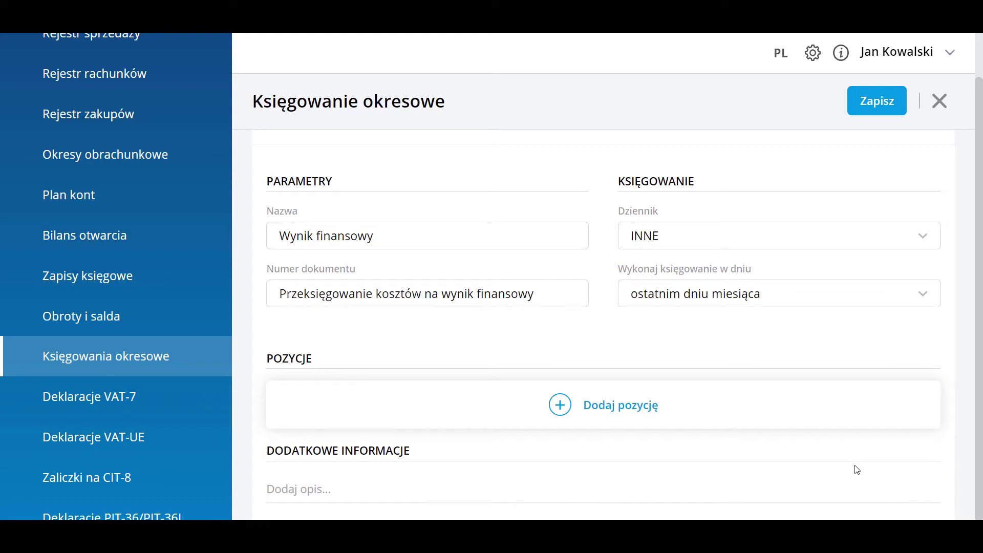
left_click(634, 407)
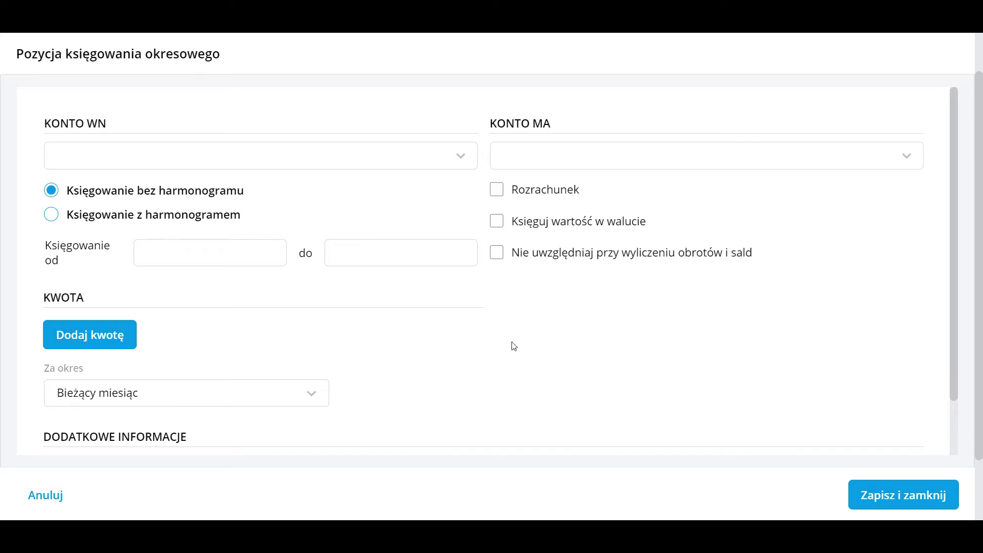
left_click(385, 157)
type("860")
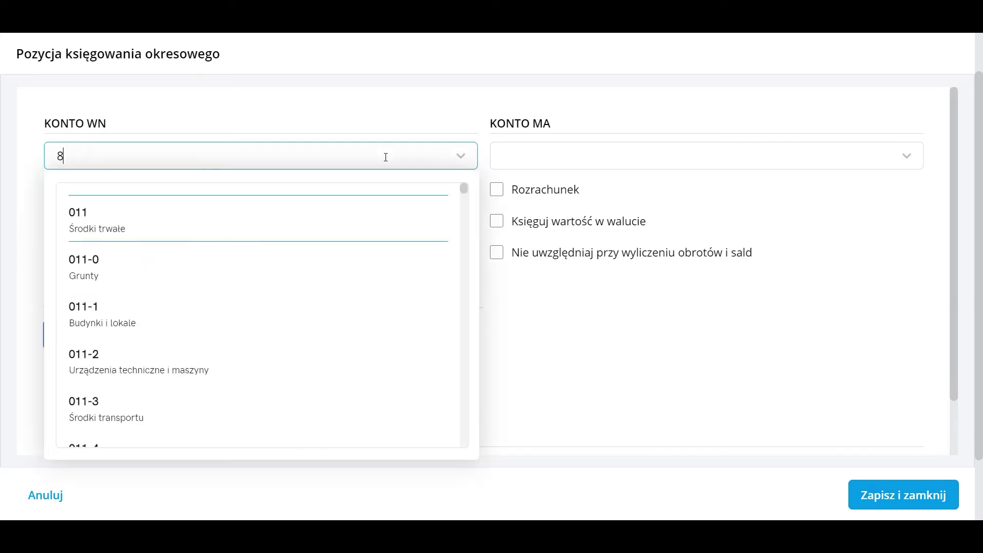
left_click(323, 209)
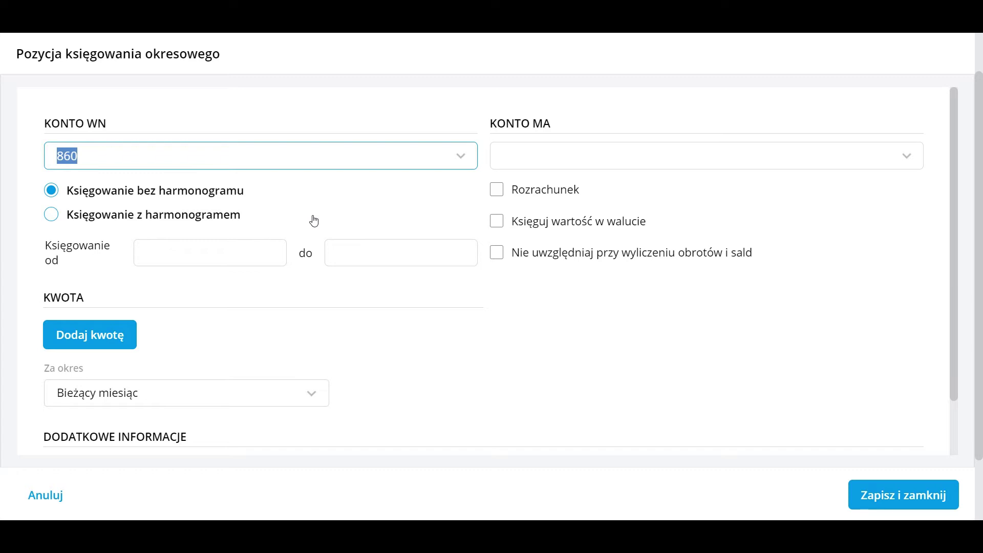
left_click(503, 156)
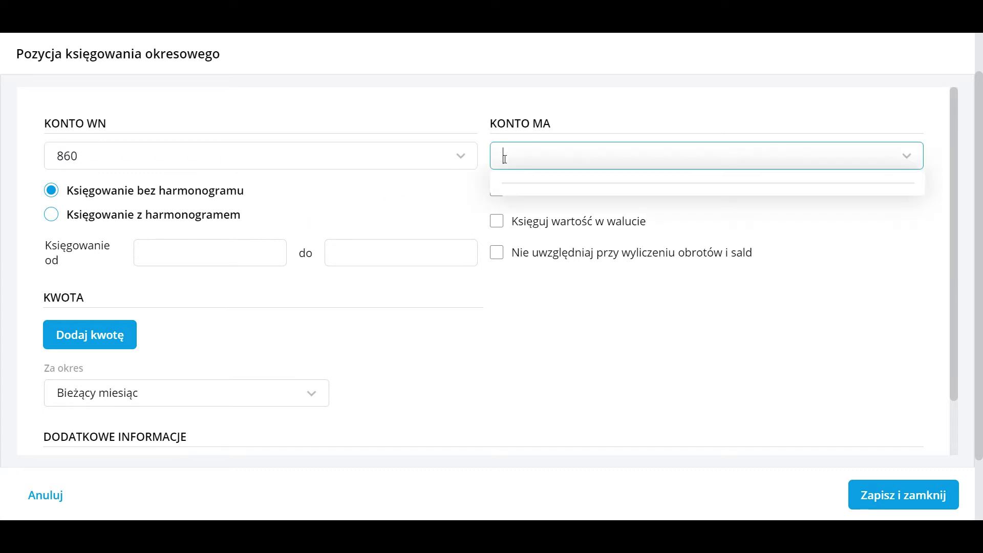
type("4*")
left_click(542, 317)
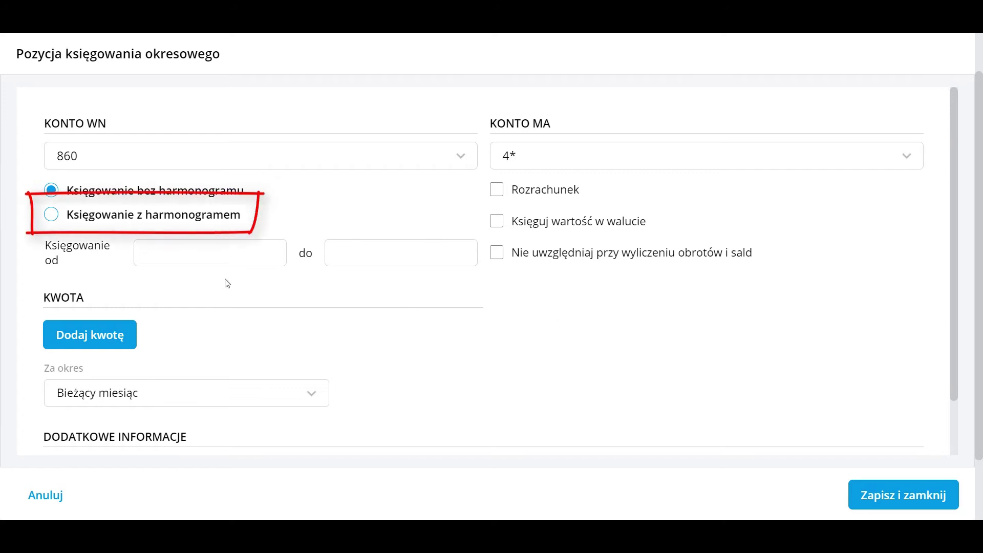
Step: Try Księgowanie z harmonogramem for the position with a total amount of 8000, and return to Księgowanie bez harmonogramu
left_click(165, 222)
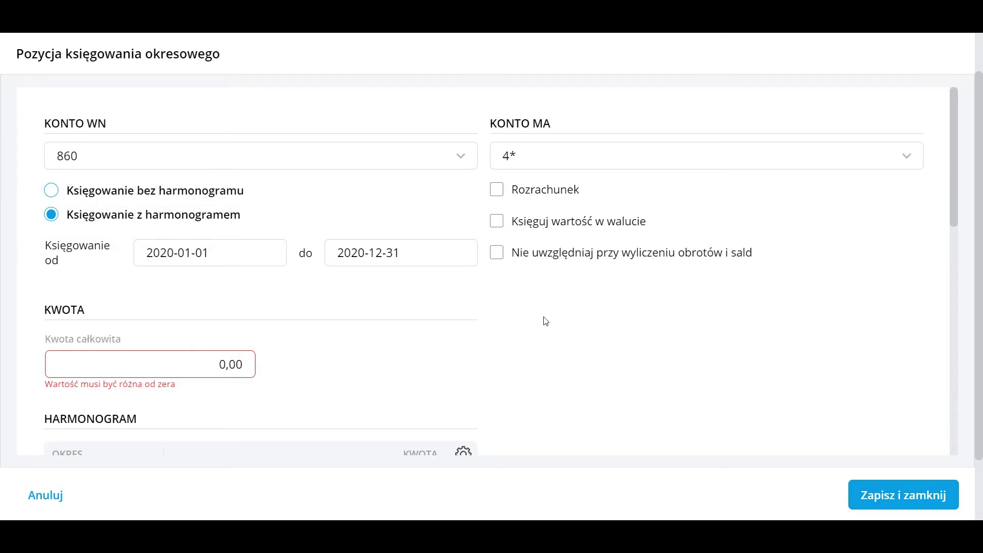
left_click(212, 369)
left_click_drag(212, 370, 245, 366)
type("8000")
left_click(575, 373)
scroll(576, 374, "down", 4)
scroll(577, 374, "down", 4)
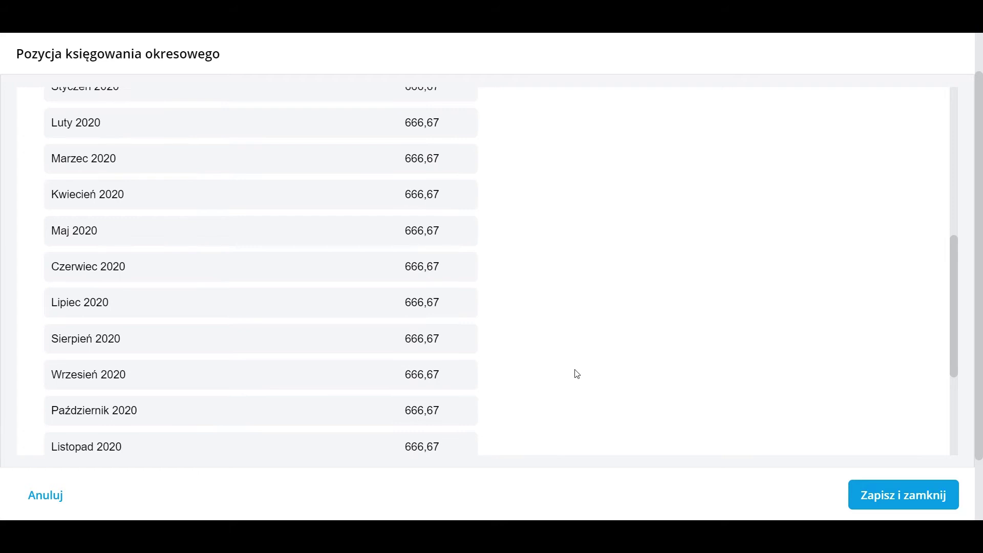
scroll(577, 374, "down", 2)
scroll(576, 374, "down", 4)
scroll(576, 373, "up", 8)
scroll(577, 374, "up", 5)
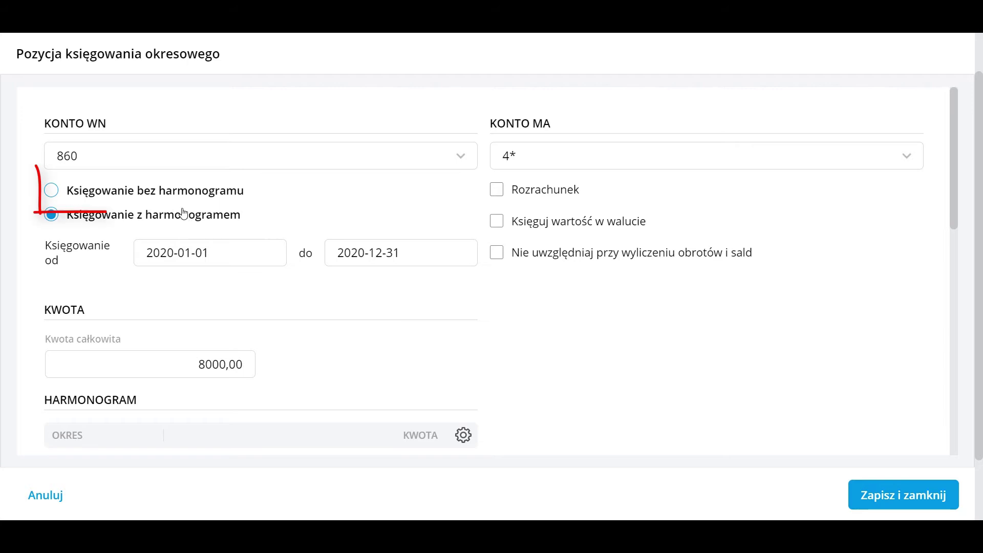
left_click(176, 193)
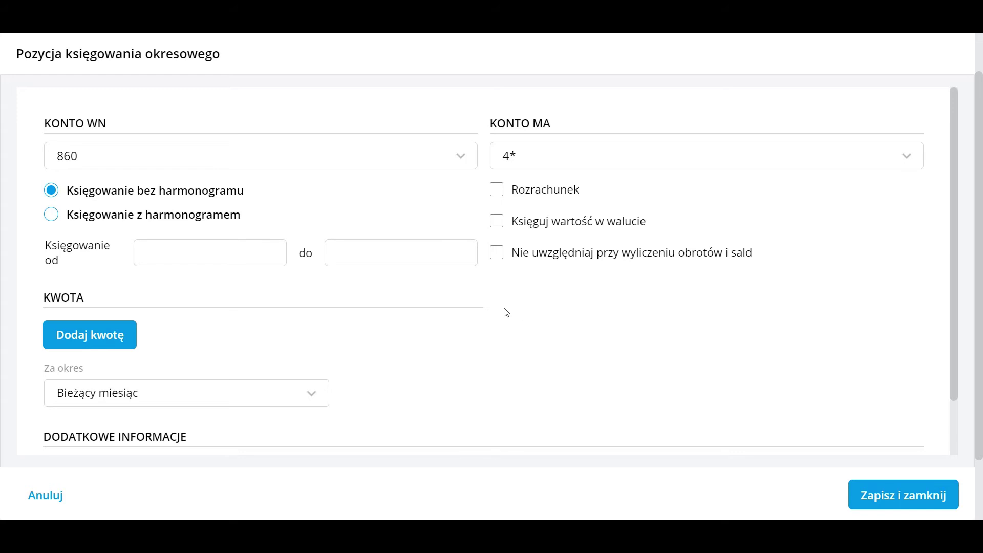
Step: Add an amount to the position using the value Obroty Wn for account 4*
left_click(117, 343)
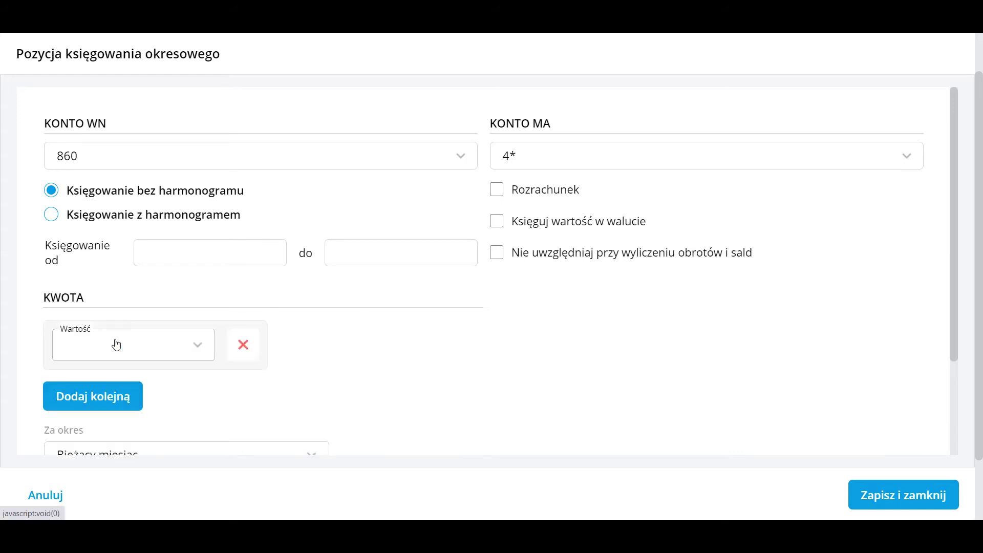
left_click(149, 347)
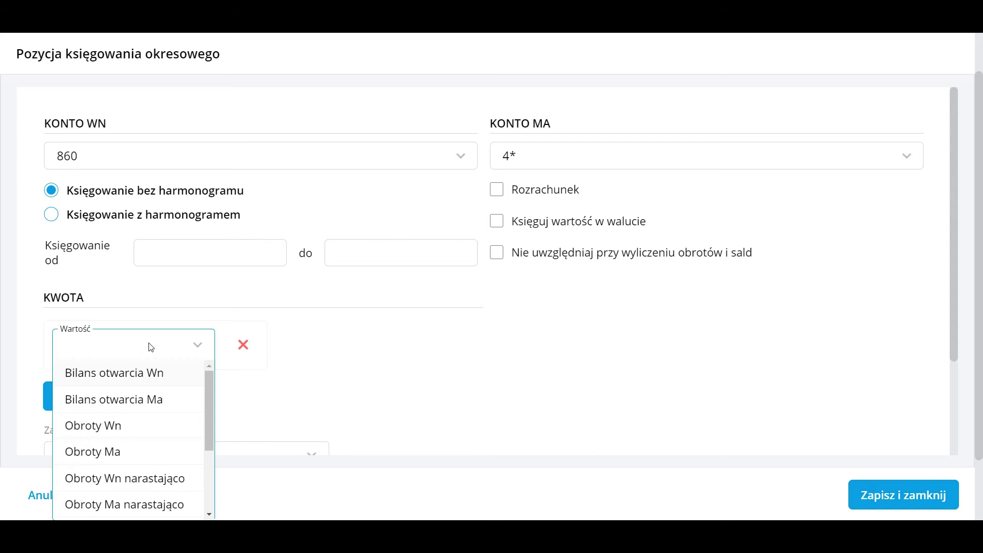
left_click(137, 429)
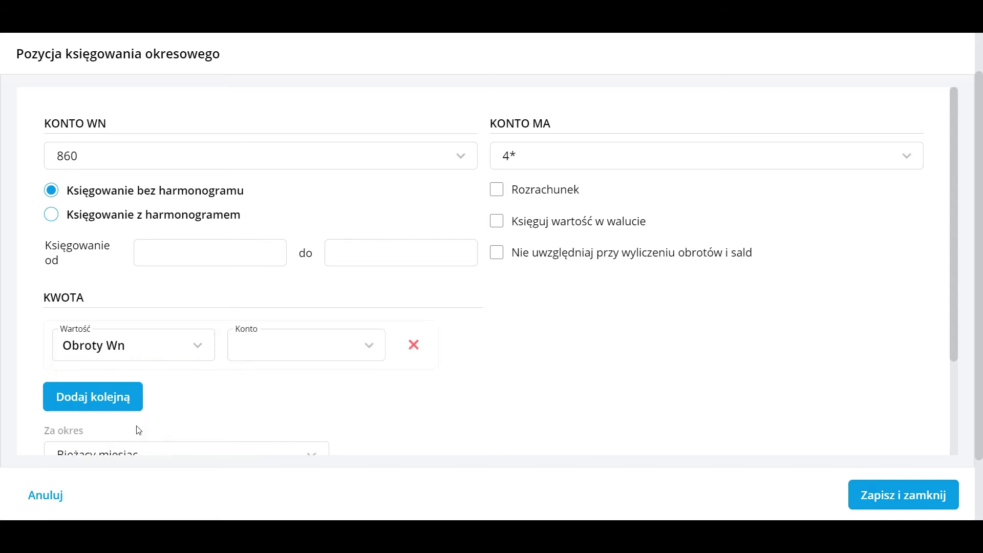
left_click(293, 349)
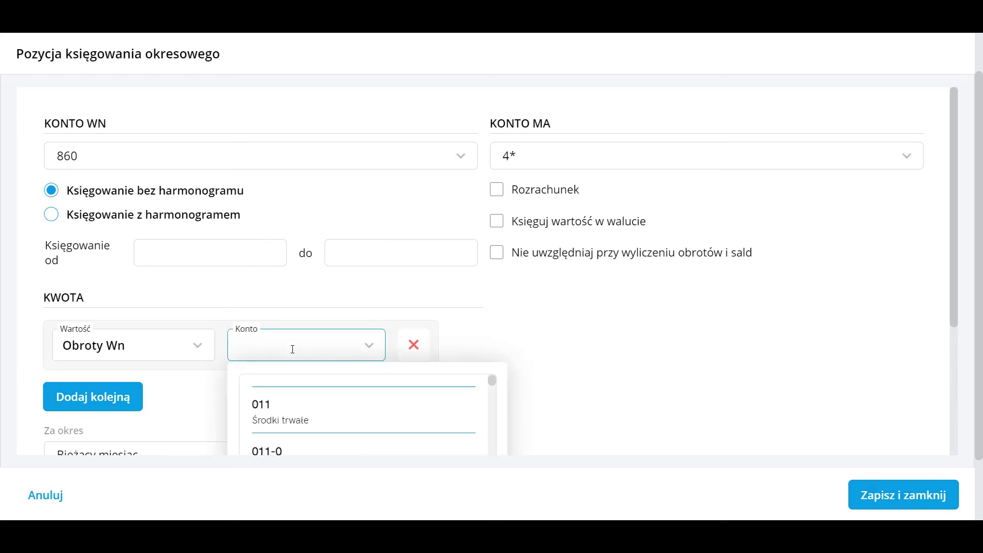
type("4*")
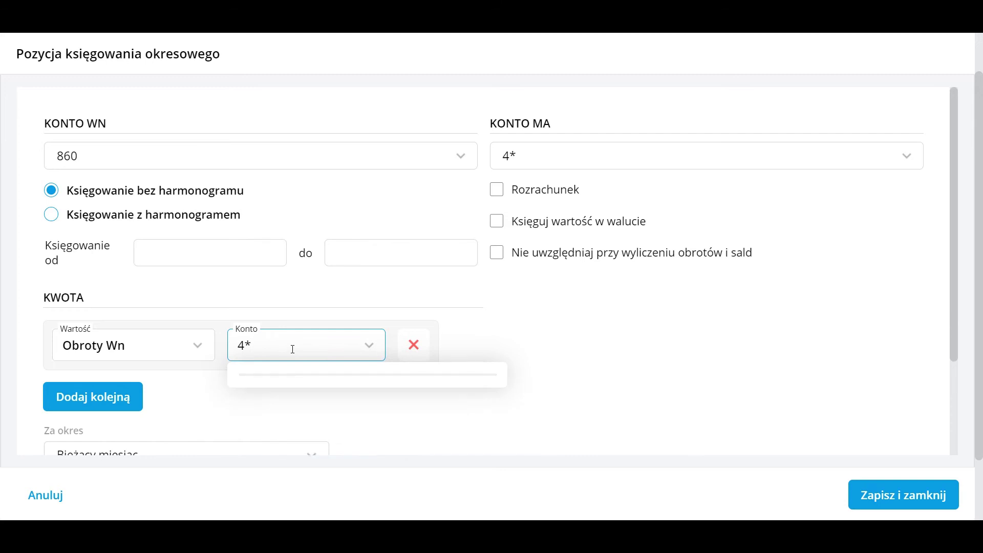
left_click(471, 316)
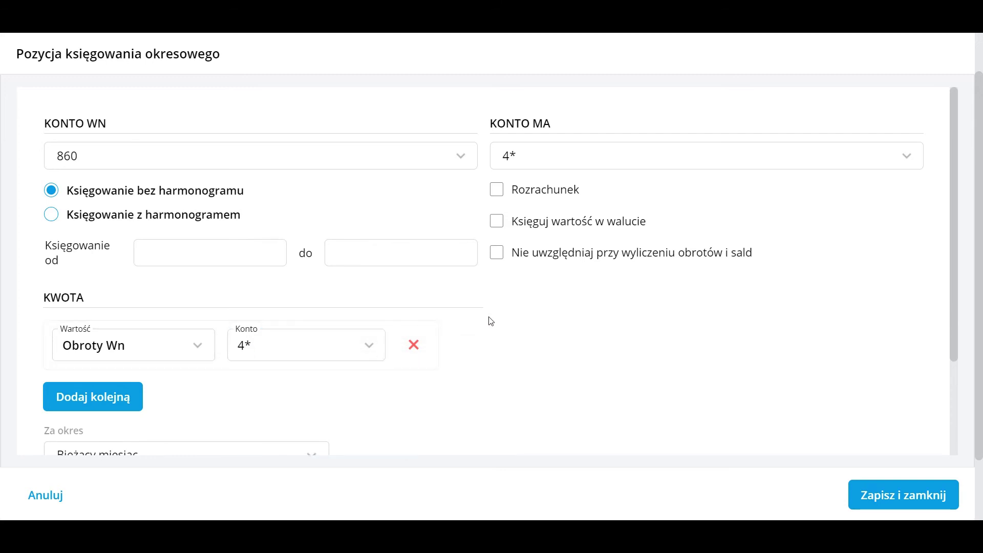
Step: Keep Bieżący miesiąc as the amount's period and save the position
scroll(461, 332, "down", 3)
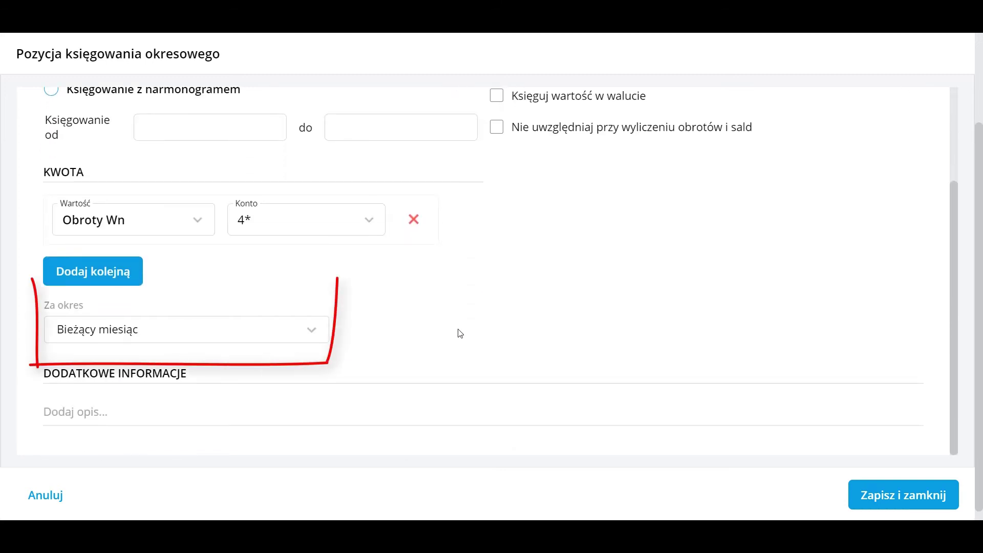
left_click(313, 331)
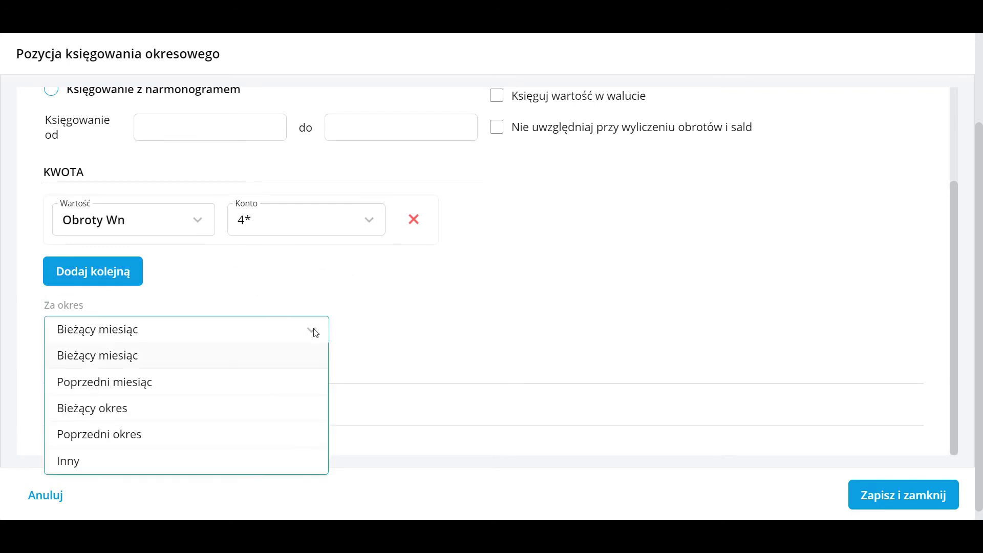
left_click(314, 332)
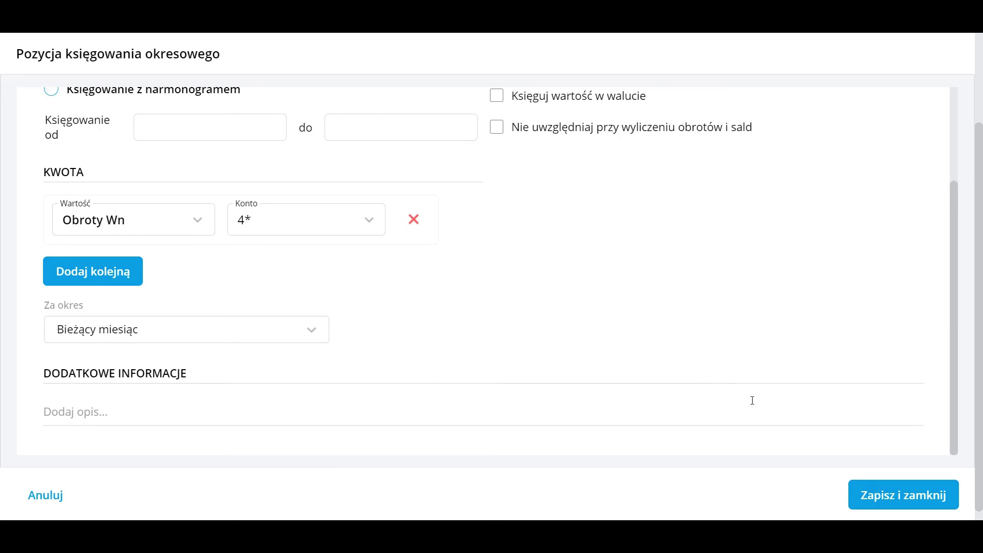
left_click(897, 493)
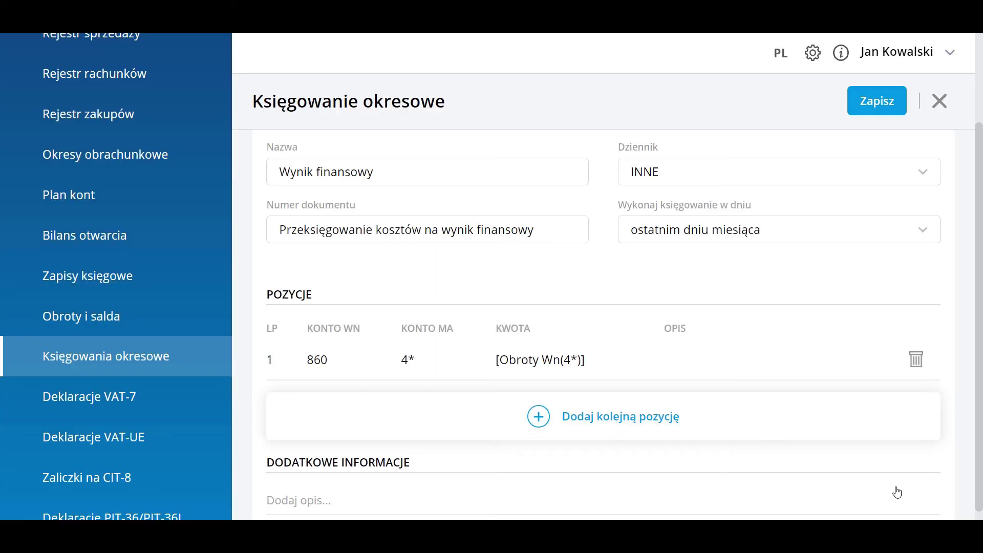
Step: Save the recurring posting Wynik finansowy and decline having it executed automatically on the set date
left_click(876, 105)
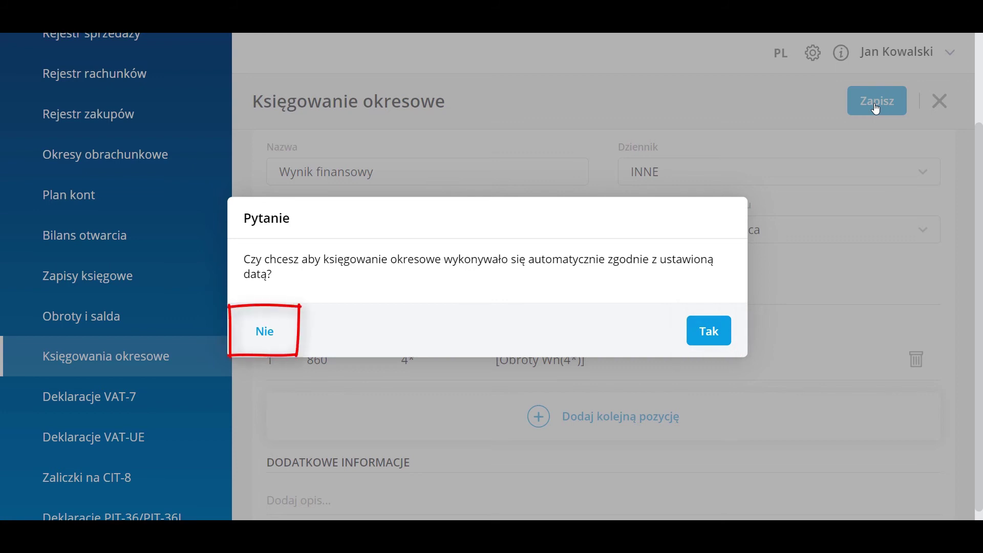
left_click(264, 333)
left_click(427, 475)
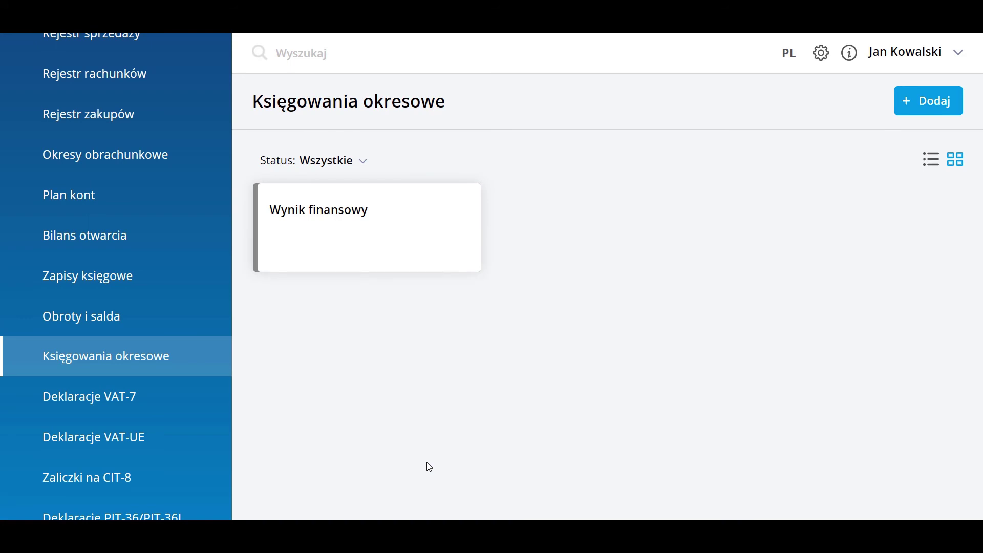
Step: Execute the recurring posting Wynik finansowy with the posting date 2020-11-30 and close the summary
left_click(371, 232)
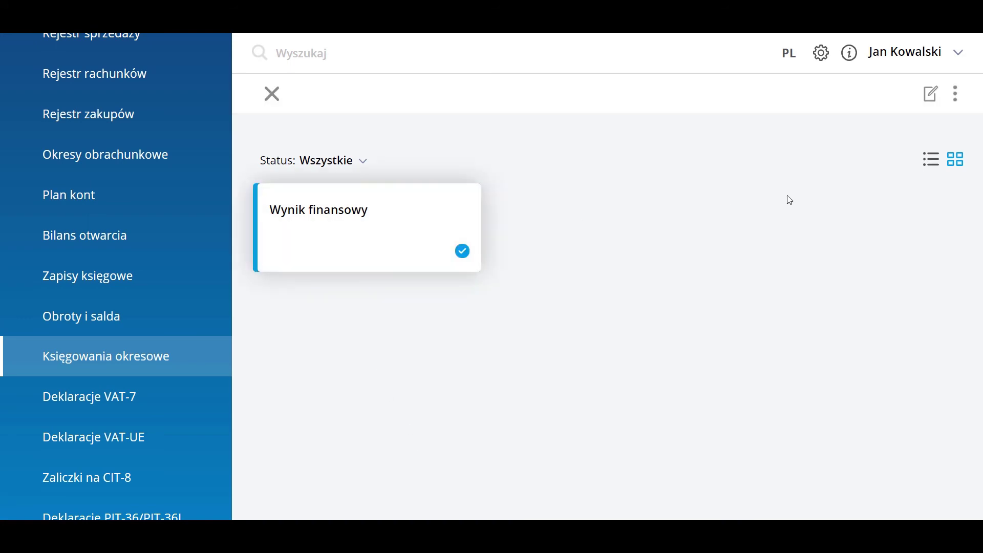
left_click(966, 101)
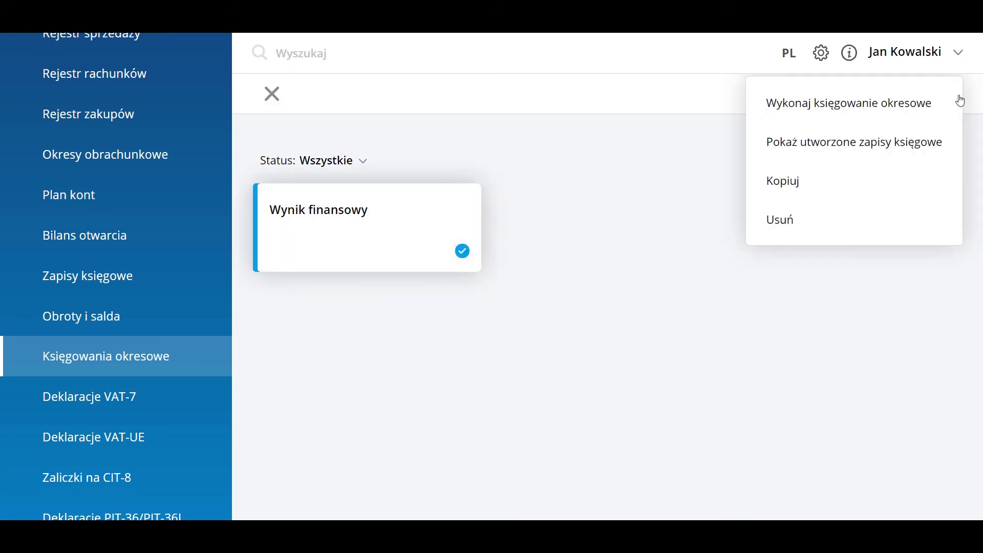
left_click(892, 114)
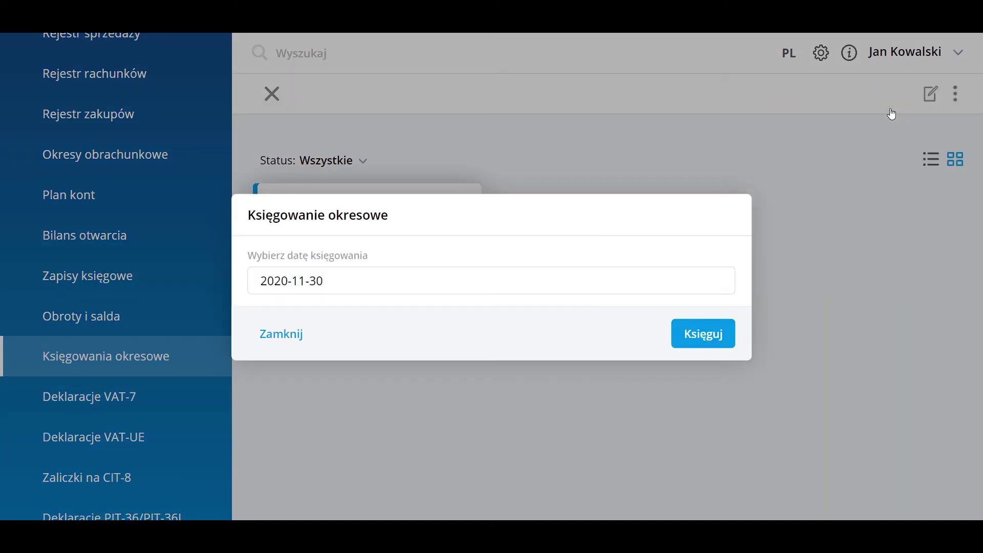
left_click(714, 343)
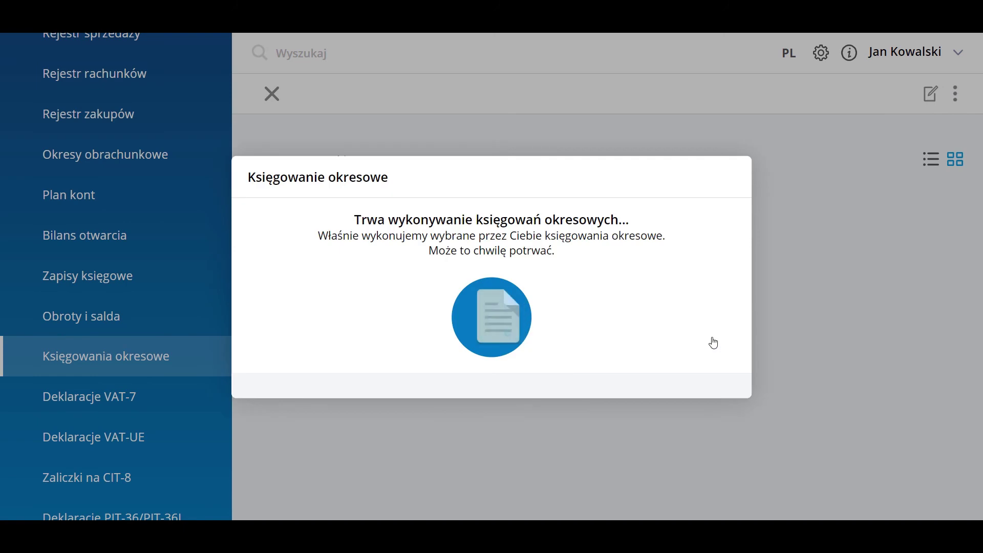
left_click(713, 398)
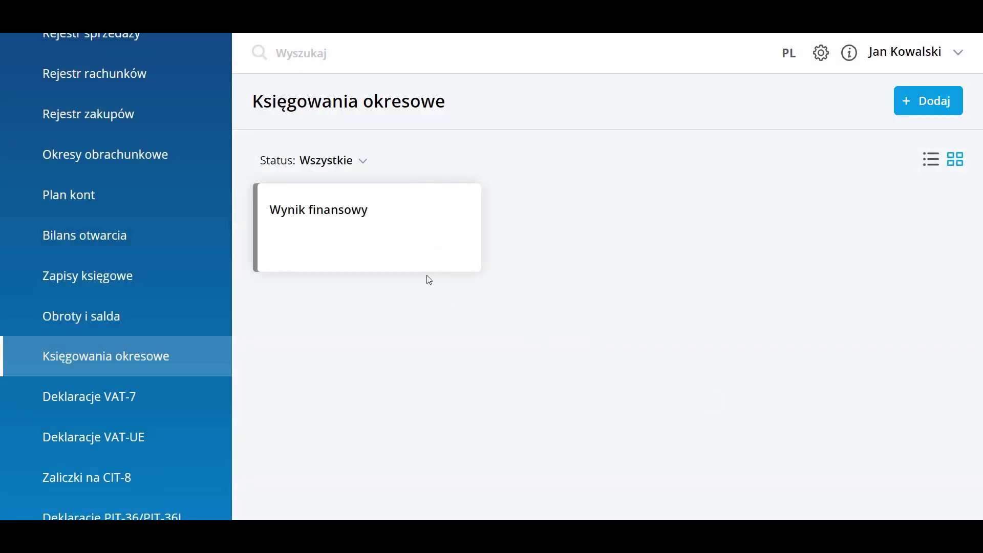
Step: Review the executed postings and the history of the recurring posting Wynik finansowy, and return to its form
left_click(398, 235)
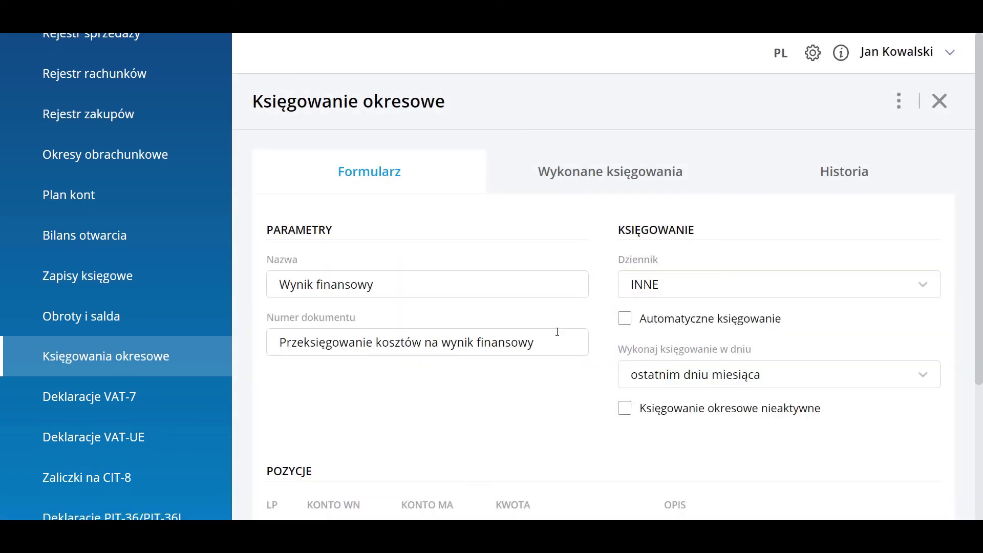
left_click(575, 179)
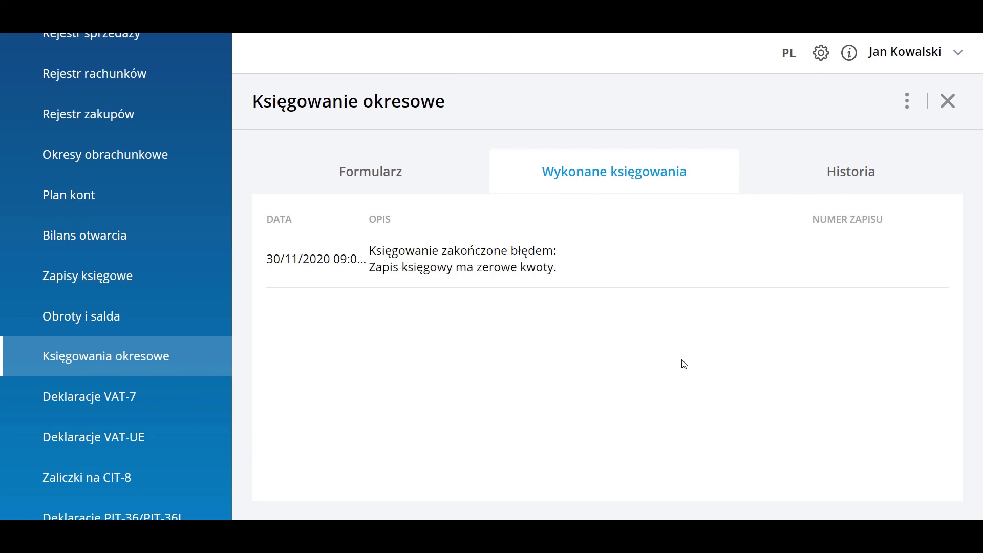
left_click(822, 170)
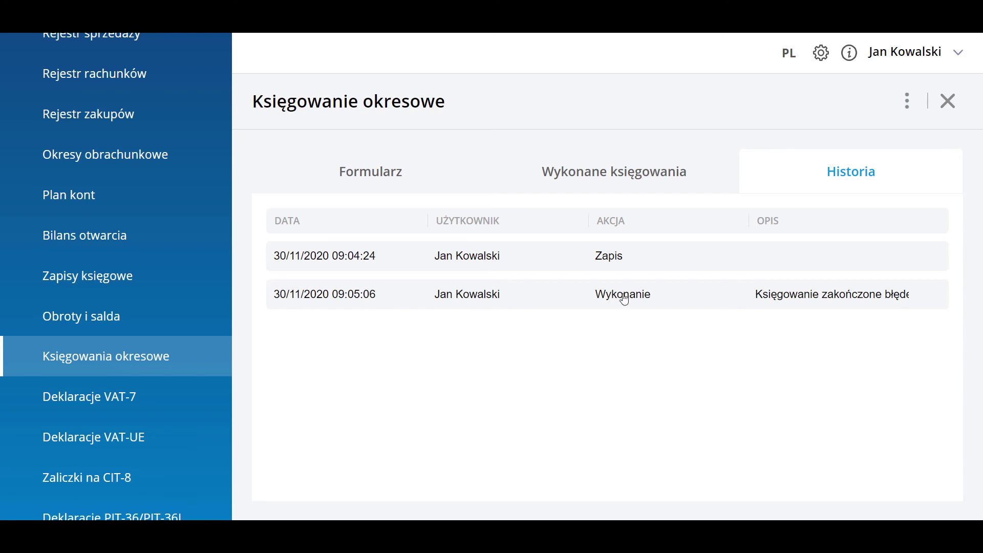
left_click_drag(397, 171, 405, 173)
left_click(864, 429)
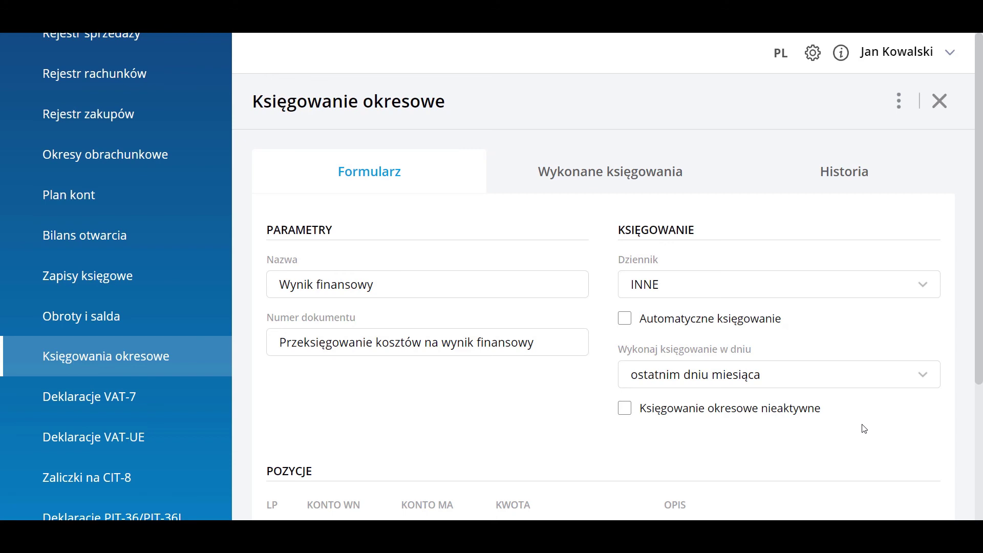